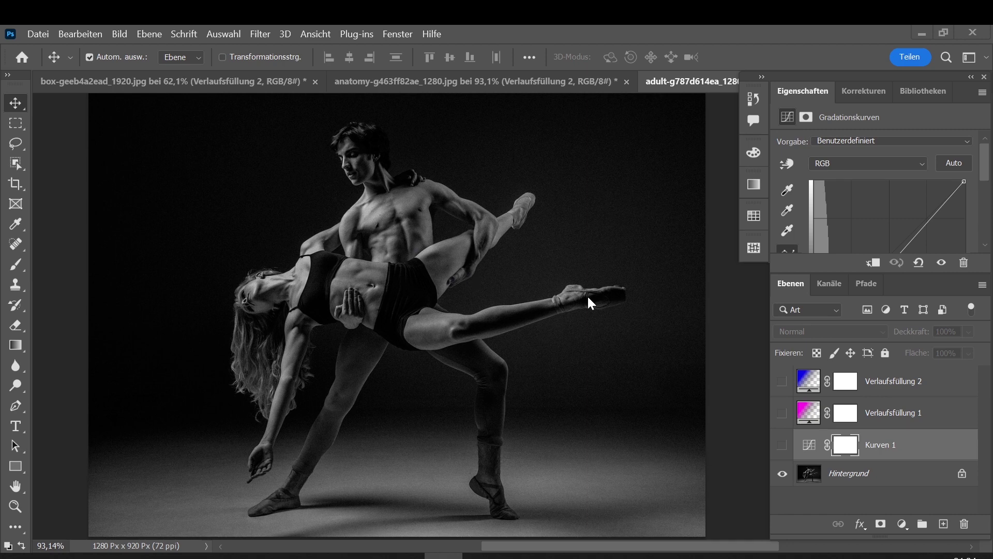
# Toggle the Kurven 1 and Verlaufsfüllung layer visibility to preview the magenta-toned version.
pyautogui.click(782, 445)
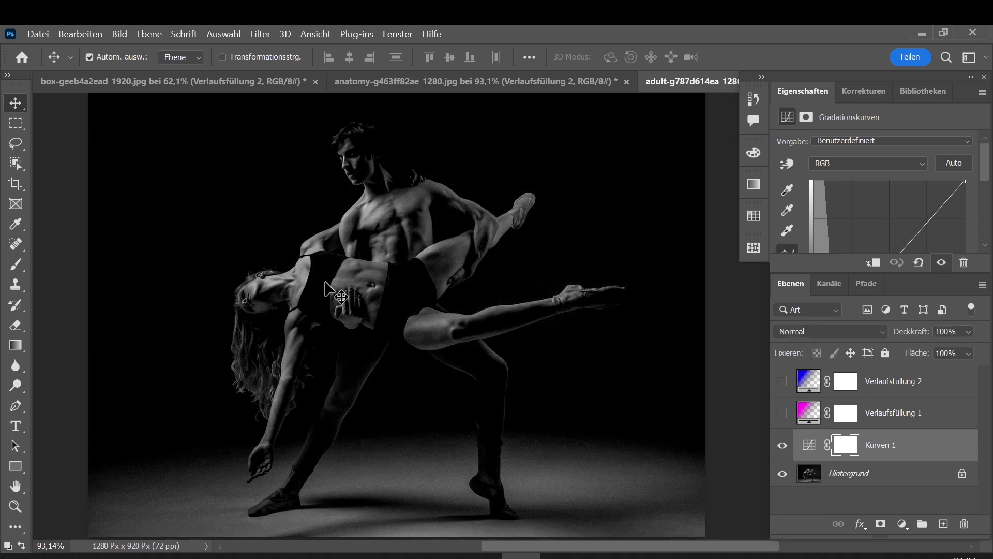
pyautogui.click(782, 412)
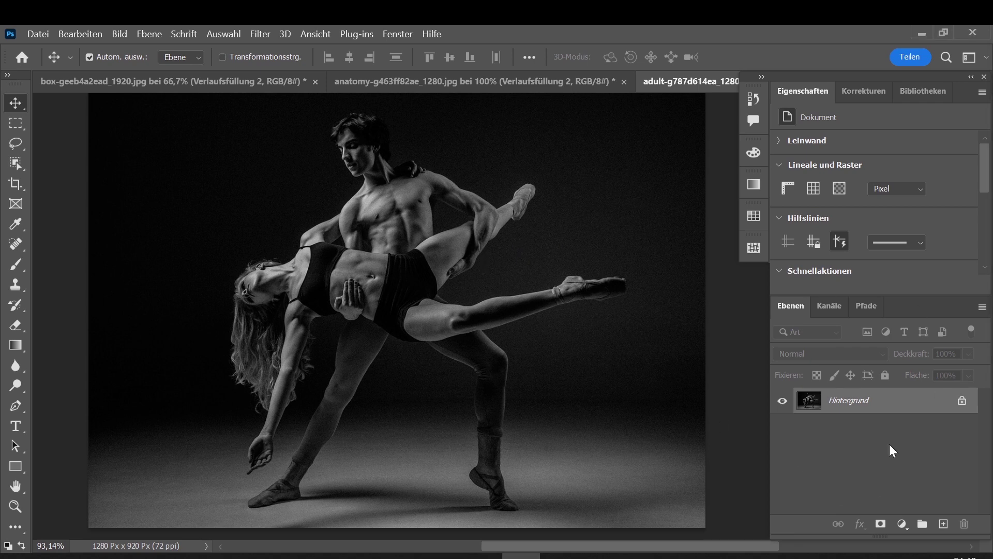
# Add a Verlauf fill layer with a magenta ff0eeb-to-transparent gradient and its midpoint shifted.
pyautogui.click(903, 524)
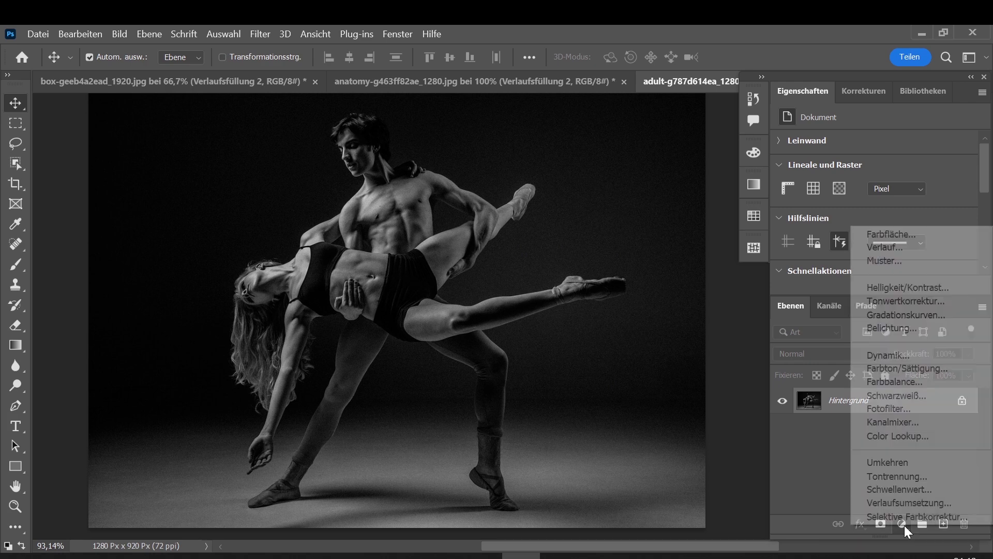
pyautogui.click(896, 248)
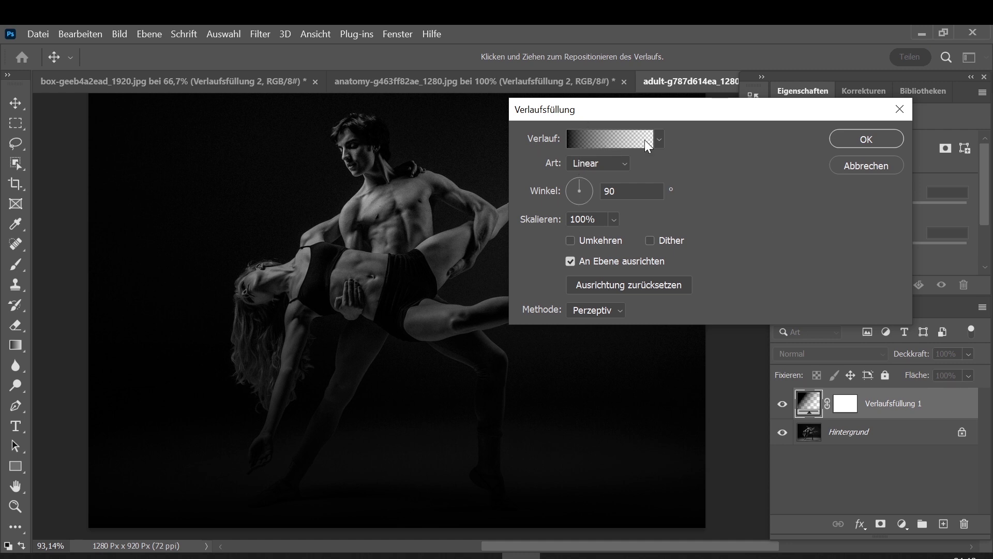
pyautogui.click(613, 138)
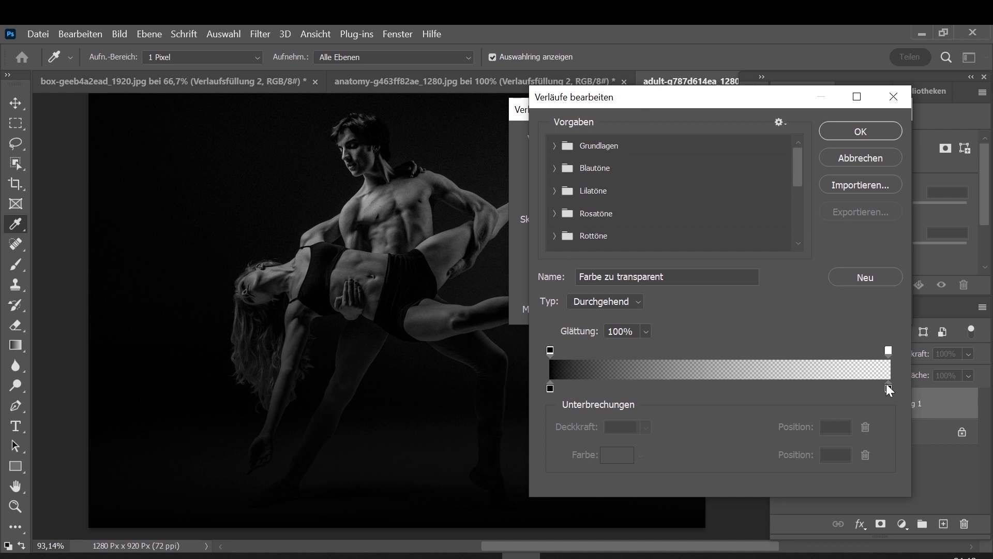
pyautogui.click(550, 389)
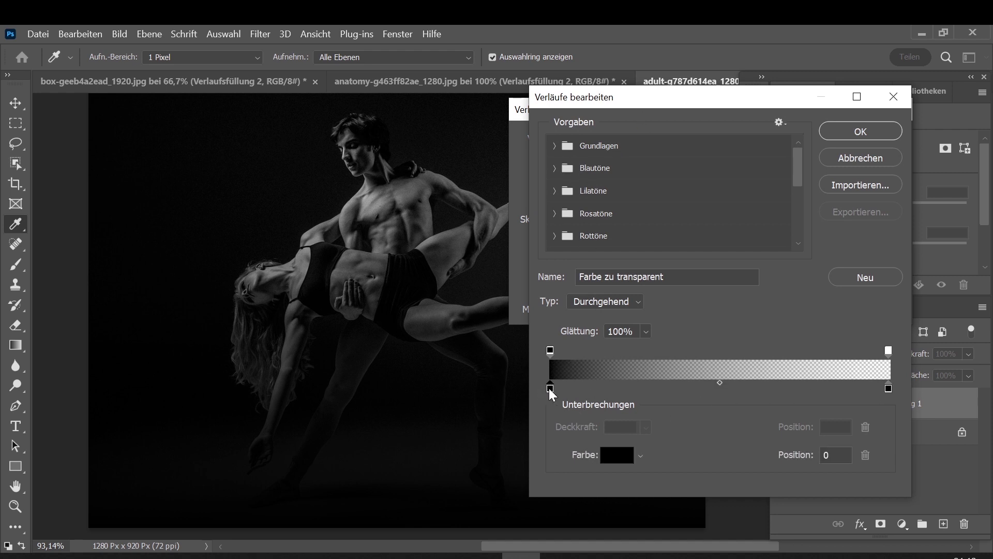
pyautogui.click(617, 455)
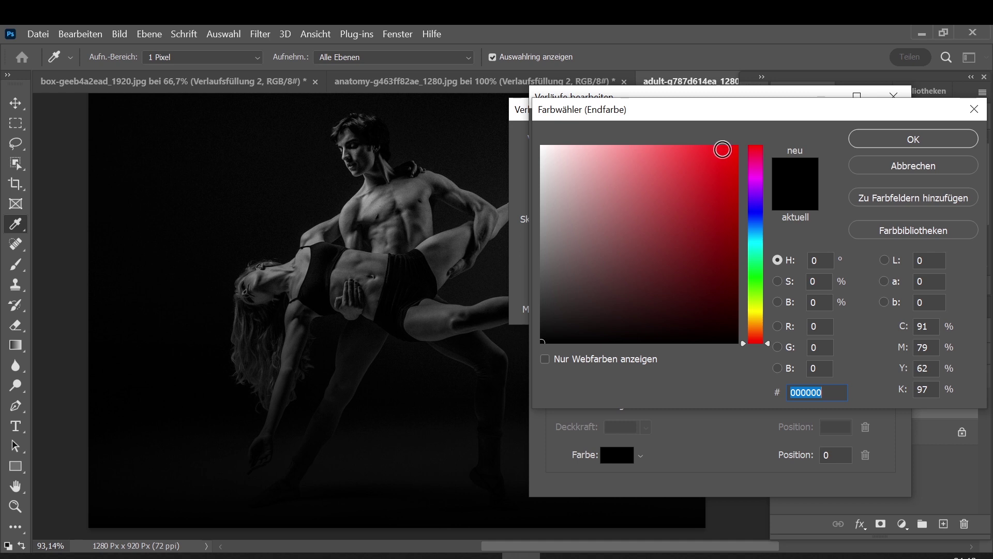
pyautogui.click(724, 149)
pyautogui.moveTo(723, 149); pyautogui.dragTo(727, 144)
pyautogui.moveTo(768, 344)
pyautogui.mouseDown()
pyautogui.moveTo(777, 279)
pyautogui.moveTo(762, 227)
pyautogui.moveTo(769, 175)
pyautogui.mouseUp()
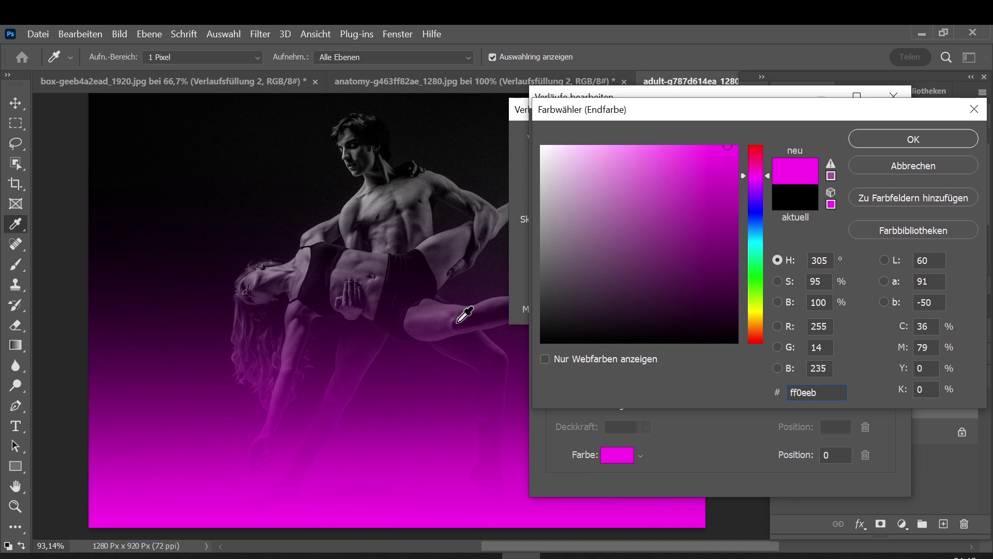
pyautogui.click(896, 138)
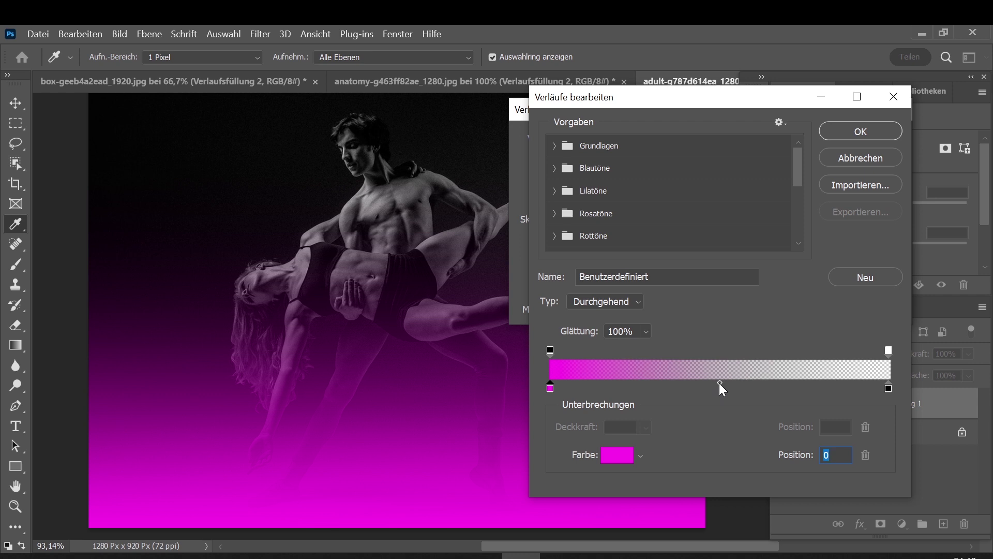
pyautogui.moveTo(719, 383)
pyautogui.mouseDown()
pyautogui.moveTo(821, 380)
pyautogui.moveTo(727, 384)
pyautogui.mouseUp()
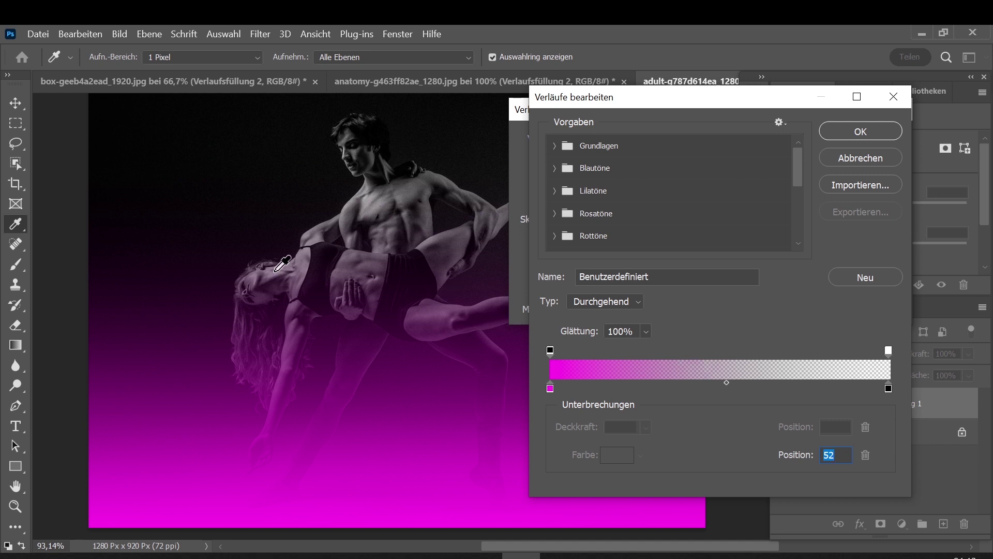
pyautogui.click(848, 128)
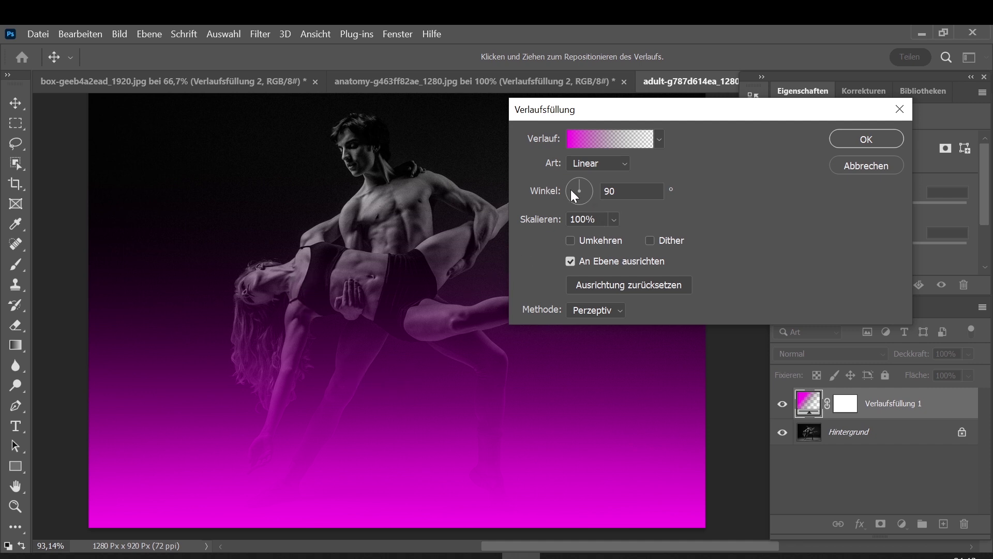
# Angle the magenta gradient to about 52° and set its blend mode to Farbe.
pyautogui.moveTo(580, 181); pyautogui.dragTo(592, 191)
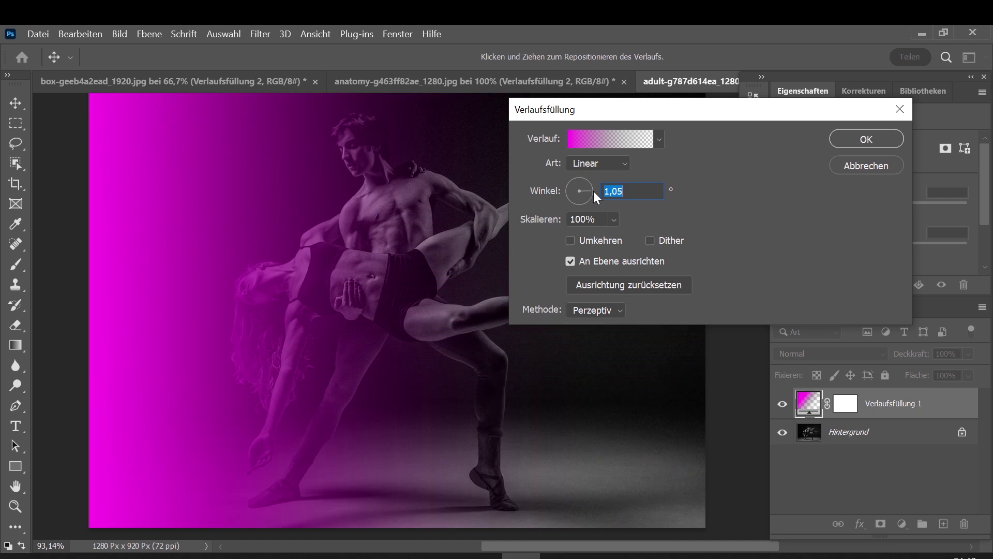
pyautogui.moveTo(586, 190); pyautogui.dragTo(588, 182)
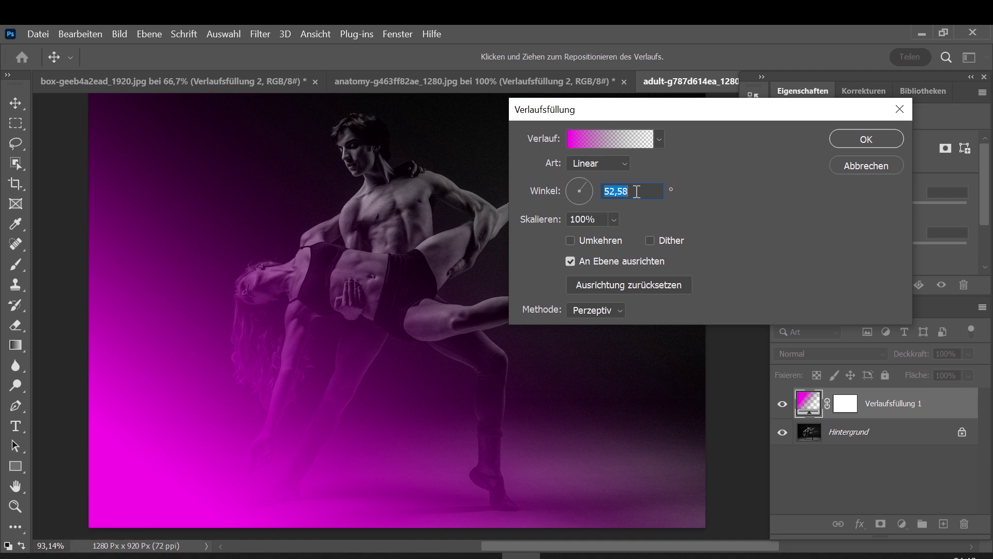
pyautogui.click(868, 139)
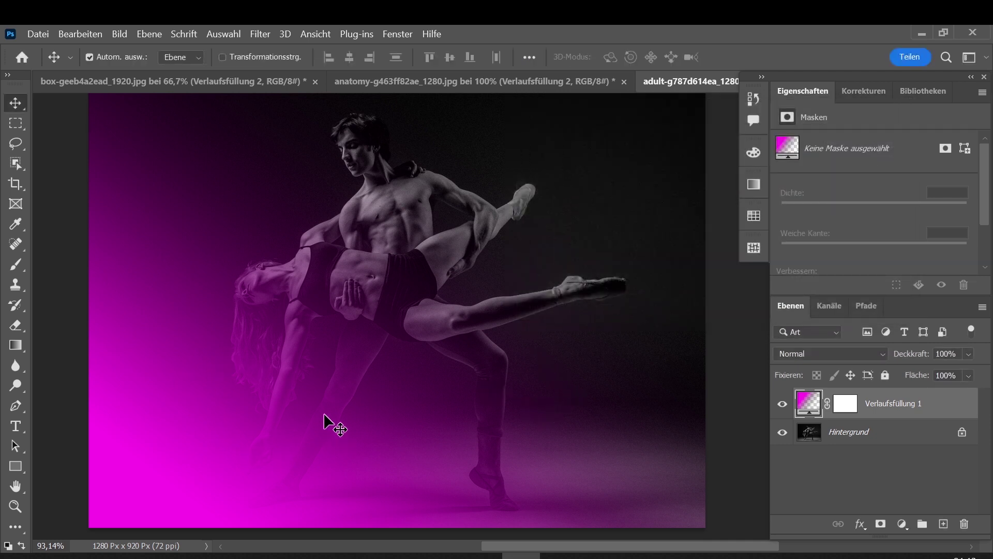
pyautogui.click(856, 348)
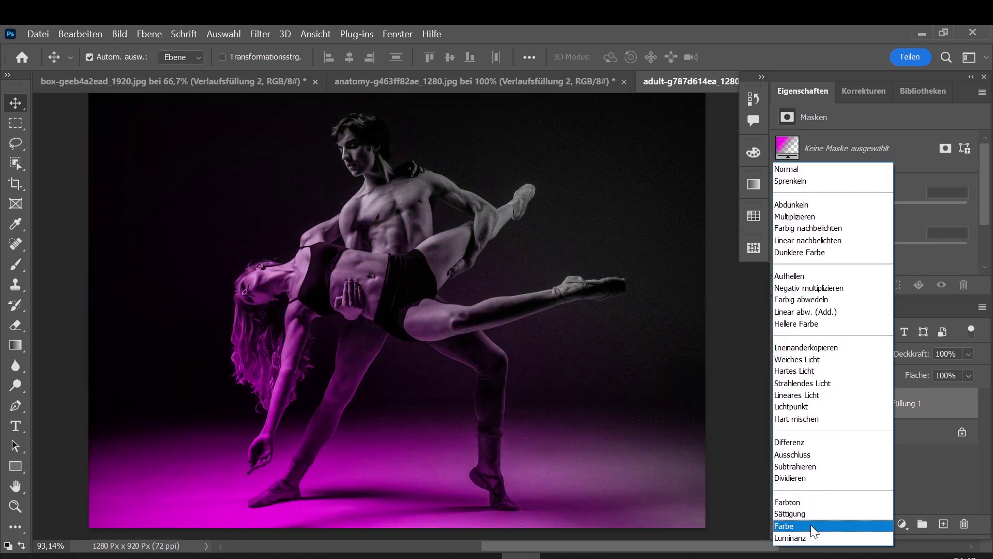
pyautogui.click(810, 525)
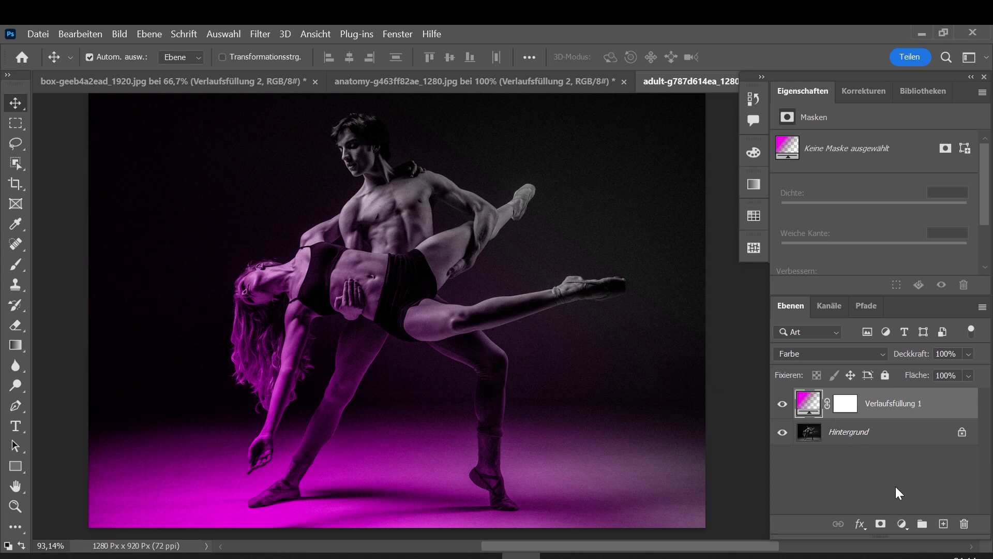
# Add a second gradient fill layer, Verlaufsfüllung 2, with its angle rotated.
pyautogui.click(902, 527)
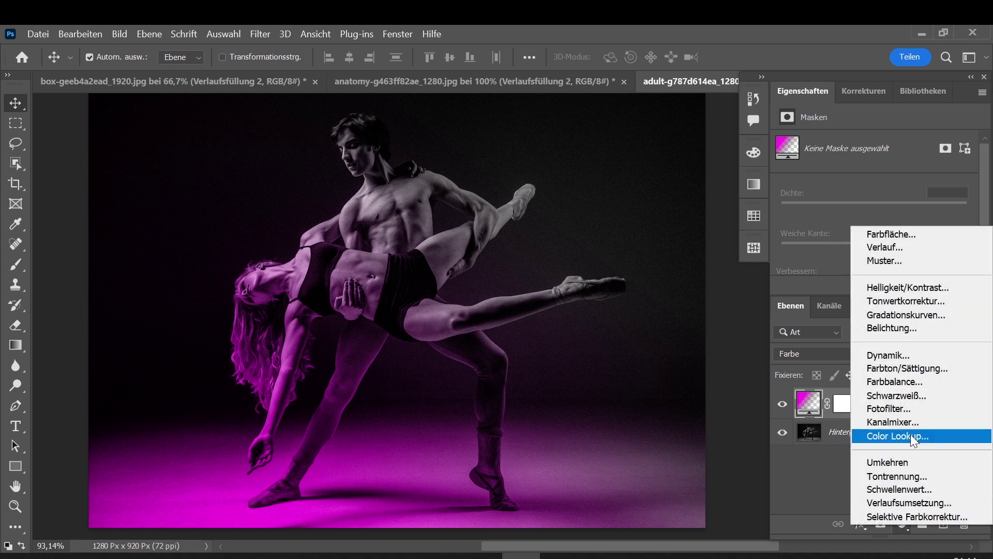
pyautogui.click(895, 248)
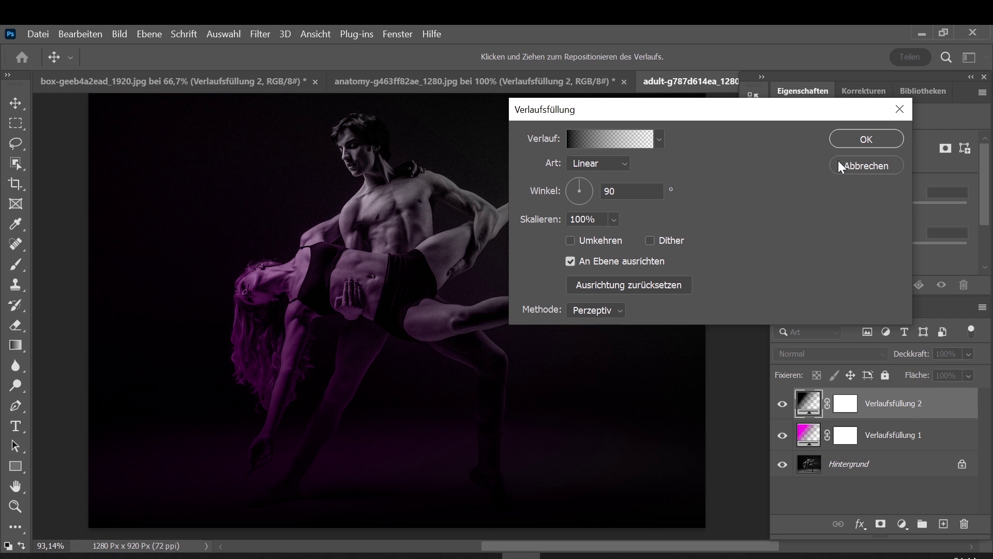
pyautogui.click(862, 138)
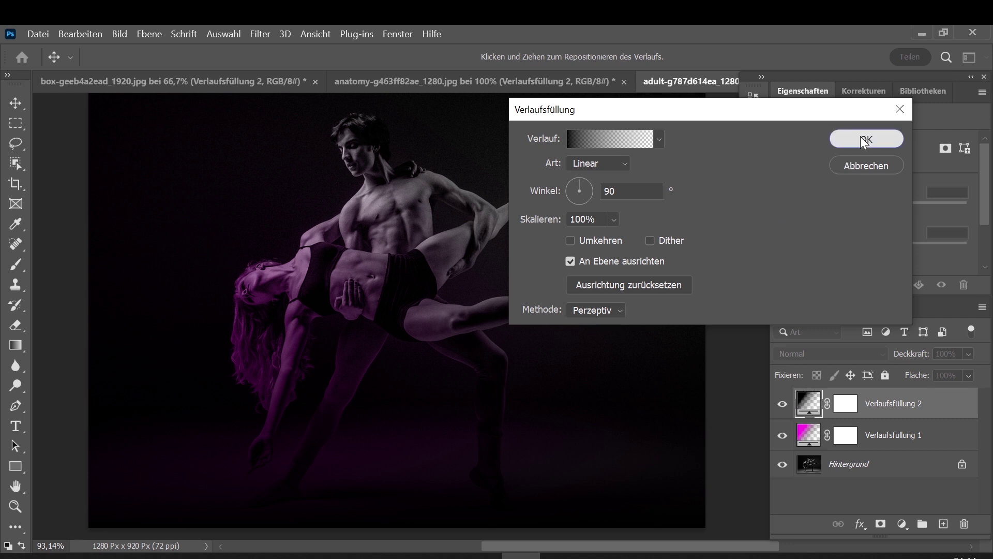
pyautogui.moveTo(575, 181); pyautogui.dragTo(570, 199)
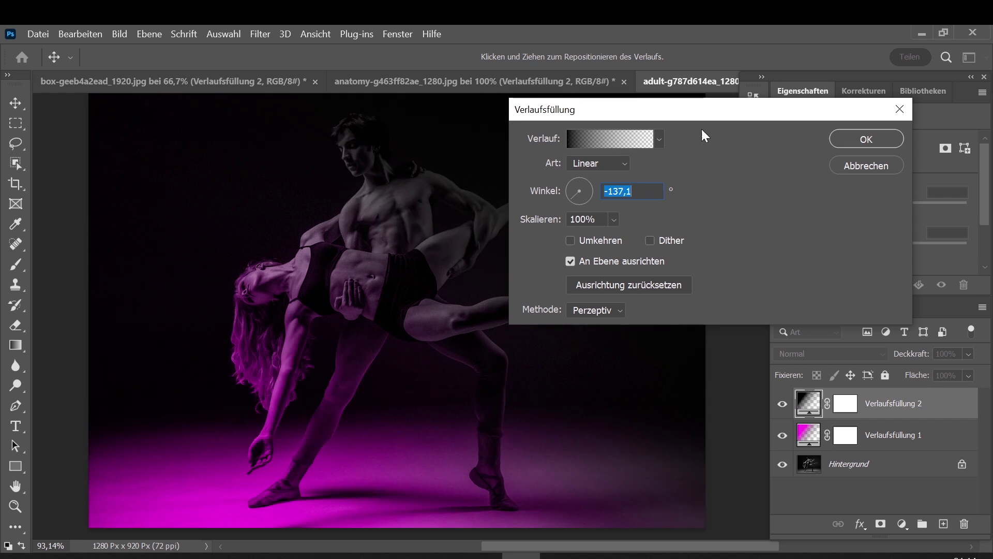
pyautogui.click(870, 138)
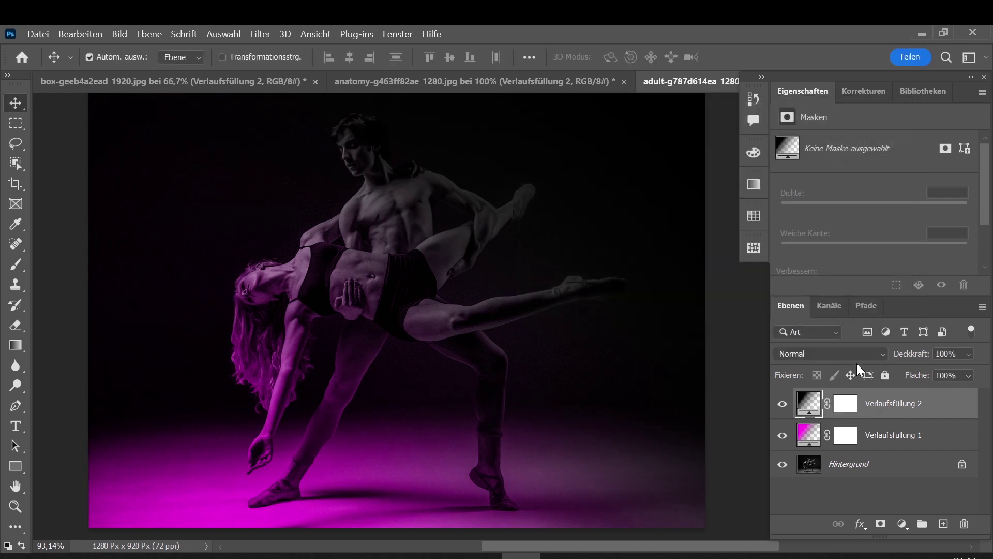
# Set Verlaufsfüllung 2 to the Farbe blend mode and deselect it.
pyautogui.click(846, 353)
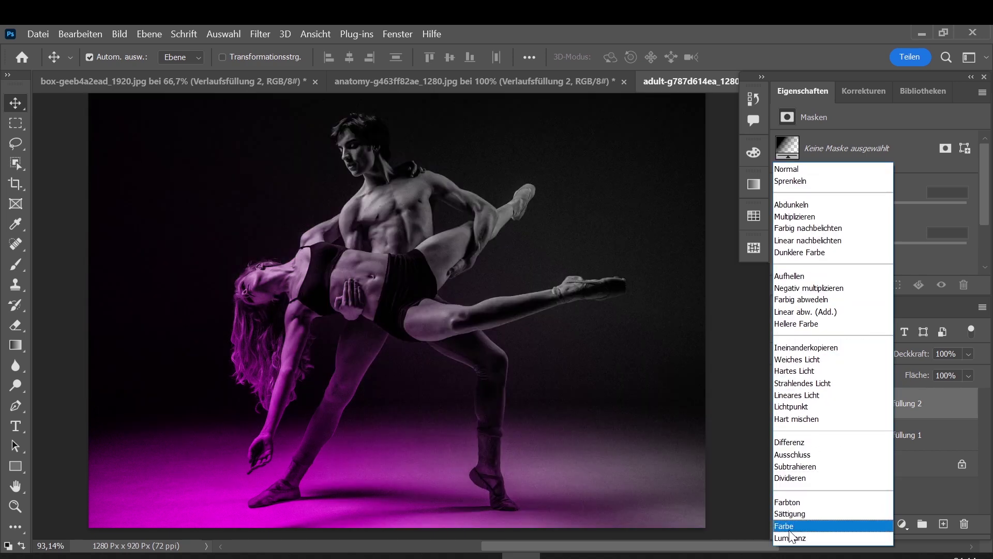
pyautogui.click(789, 528)
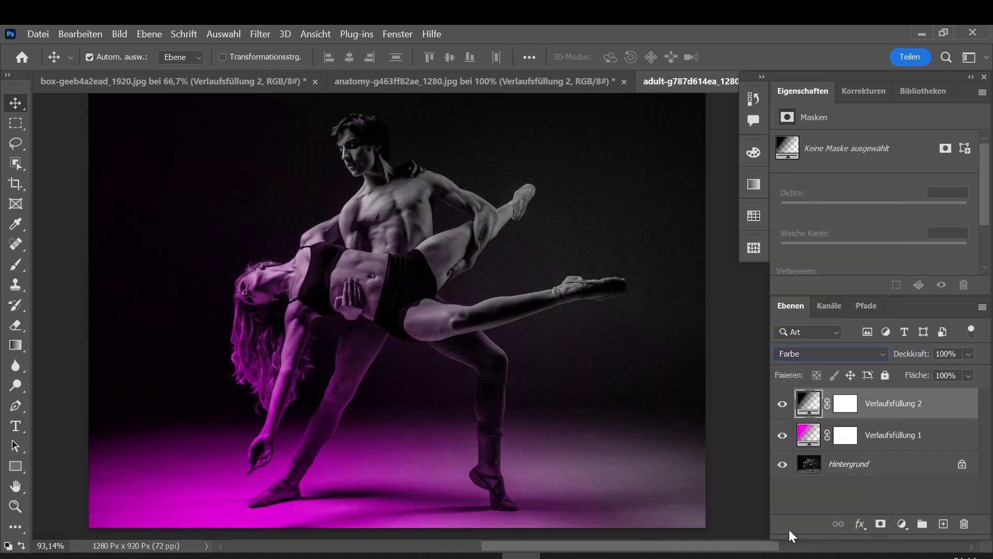
pyautogui.click(836, 505)
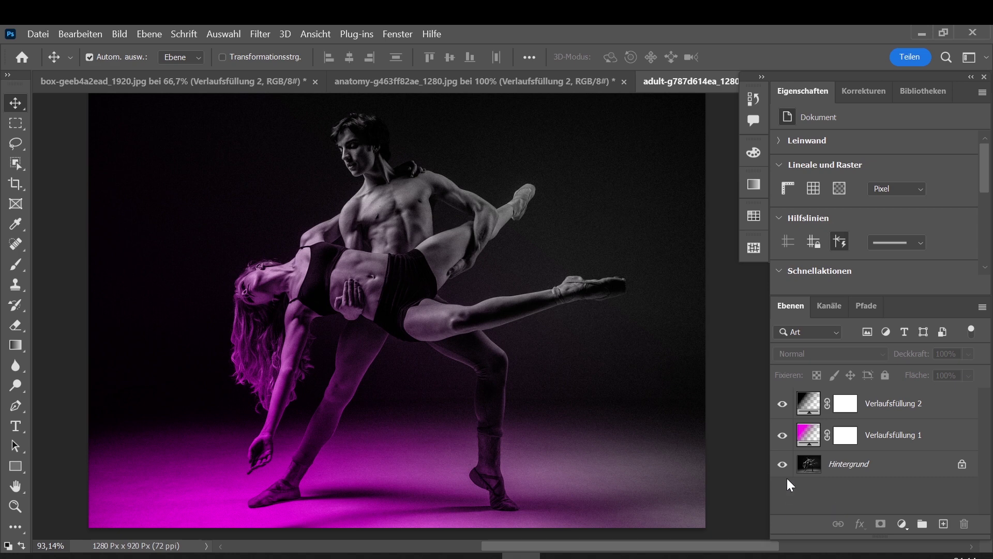
# Recolour Verlaufsfüllung 2's left gradient stop to blue 0c0ce7 and apply the fill.
pyautogui.doubleClick(813, 407)
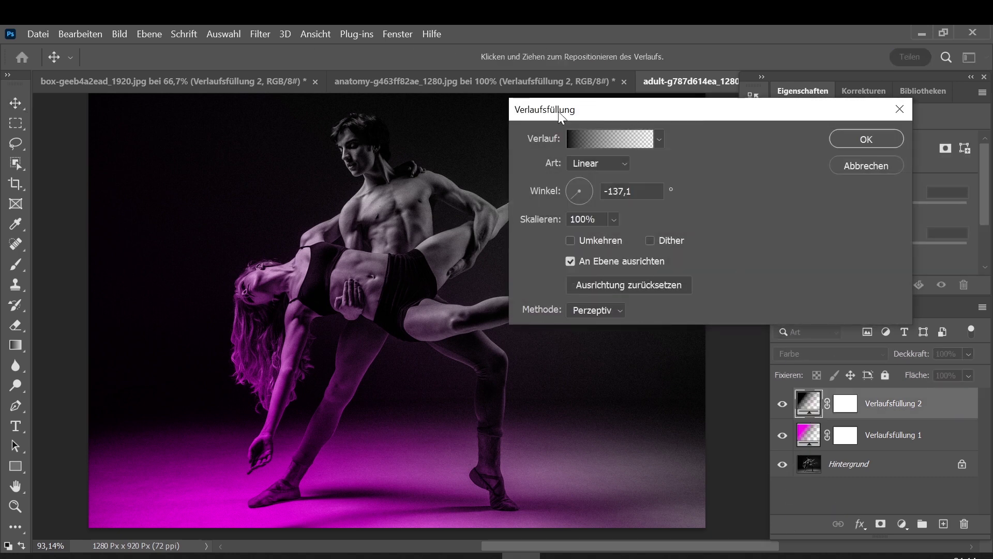
pyautogui.click(594, 141)
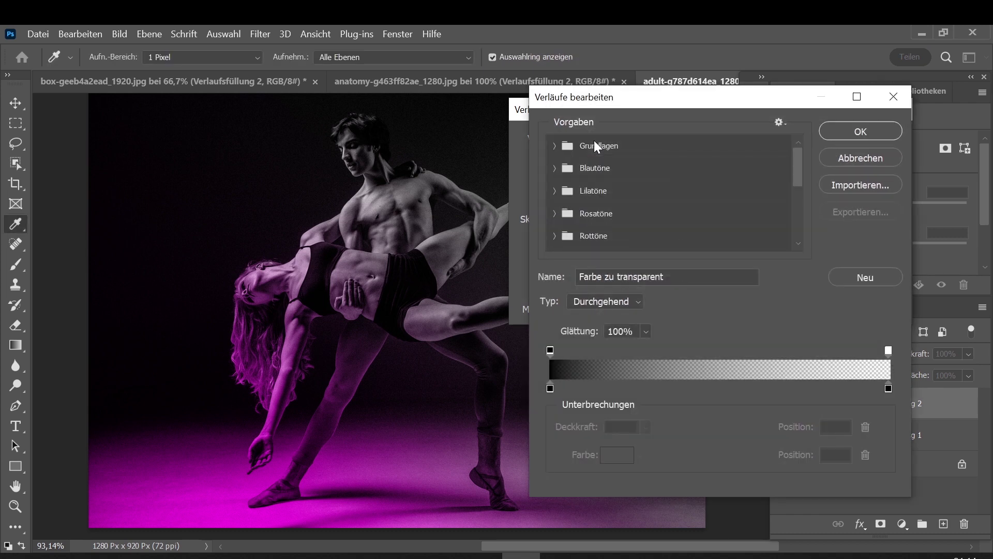
pyautogui.click(550, 388)
pyautogui.click(613, 455)
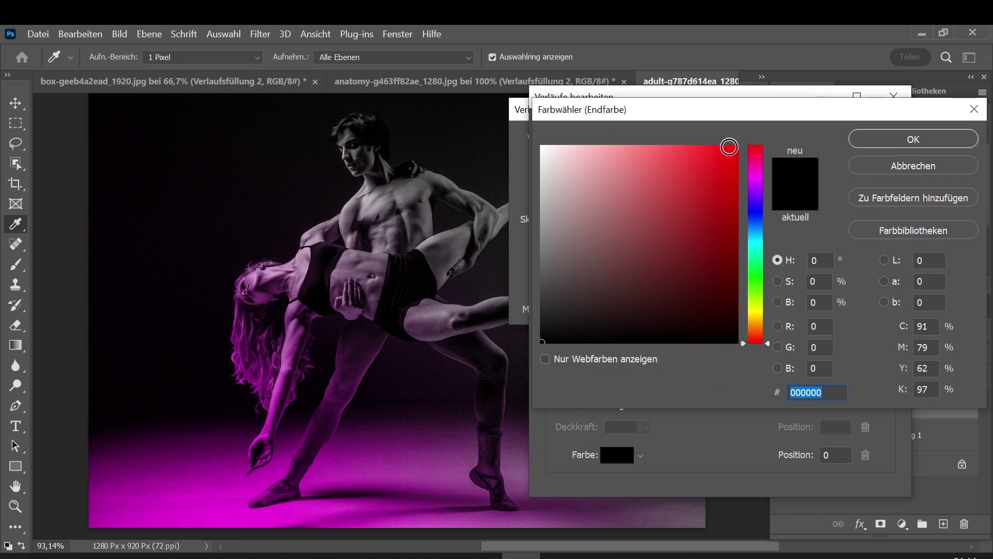
pyautogui.click(730, 147)
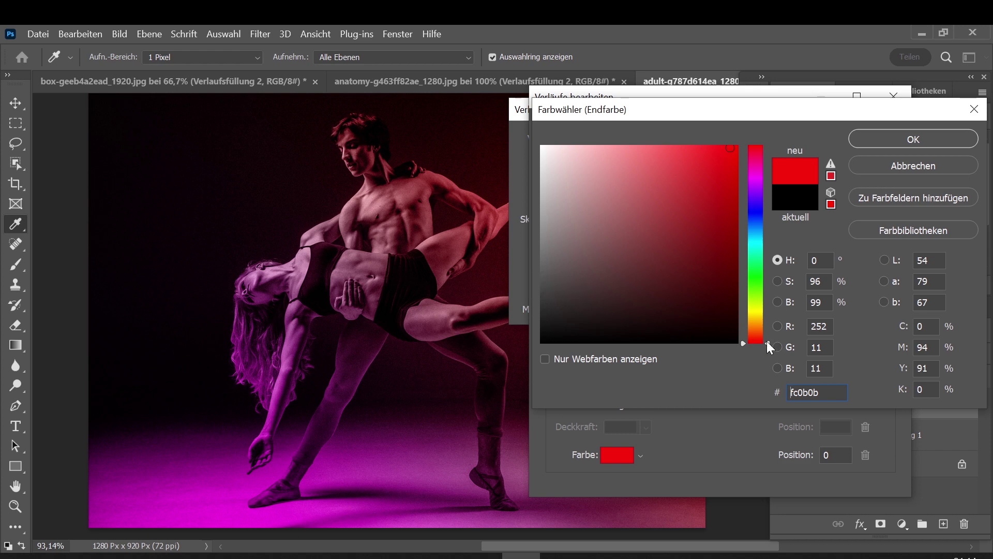
pyautogui.moveTo(772, 342); pyautogui.dragTo(764, 210)
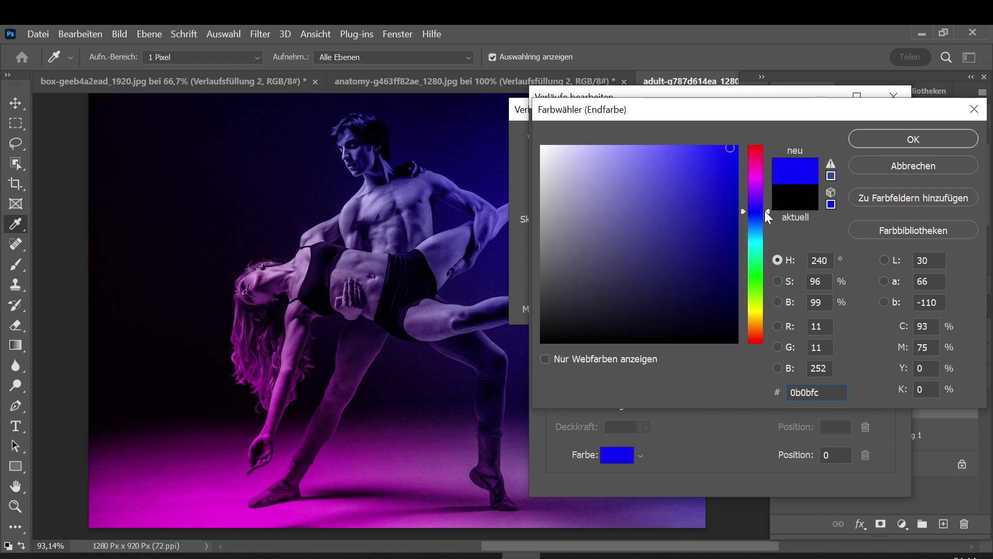
pyautogui.moveTo(730, 149); pyautogui.dragTo(728, 165)
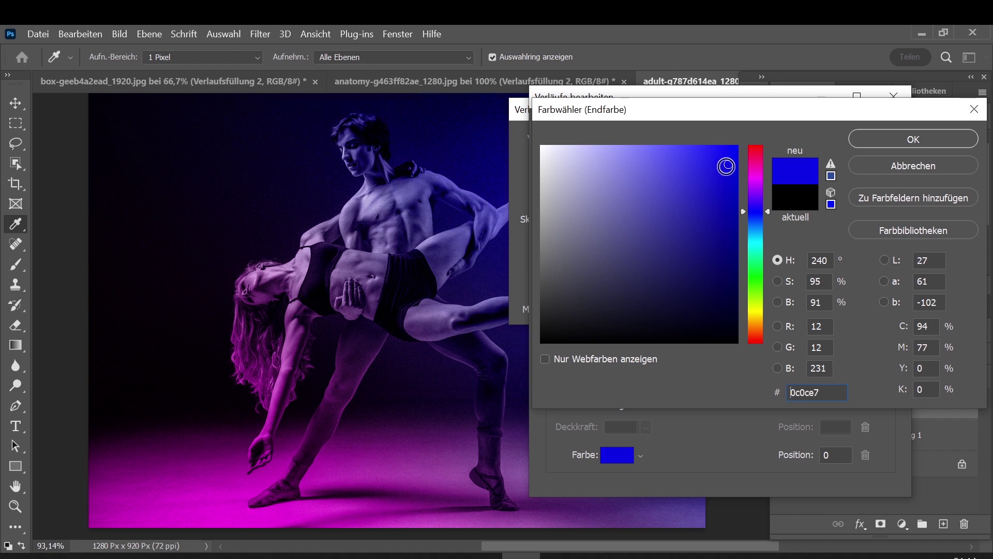
pyautogui.click(910, 143)
pyautogui.click(874, 133)
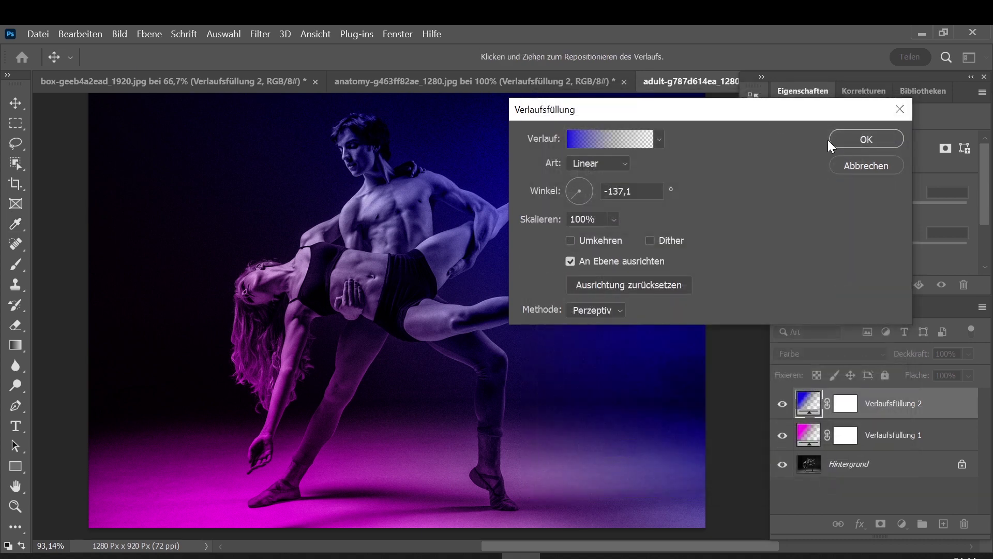
pyautogui.click(853, 141)
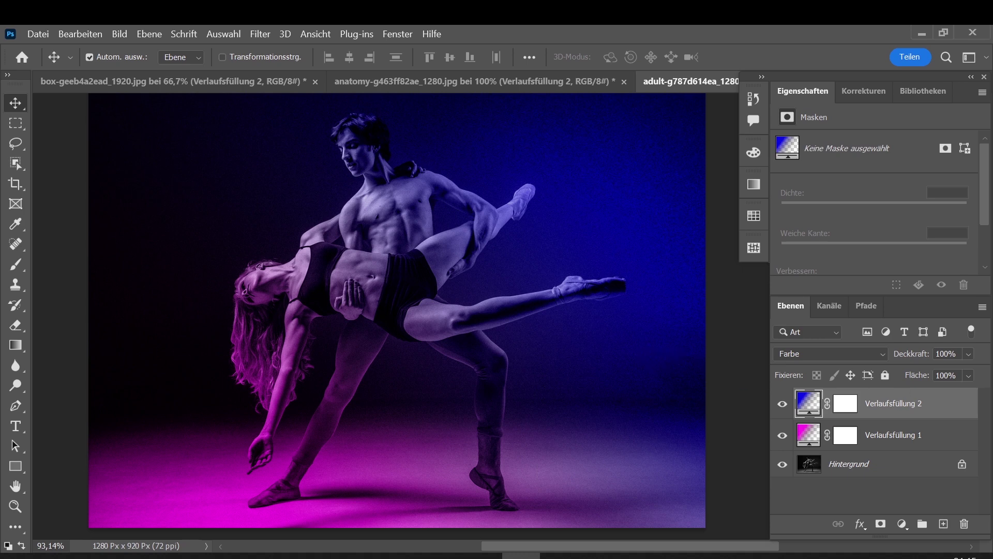
# Hide both gradient fill layers to see the plain background photo.
pyautogui.click(838, 462)
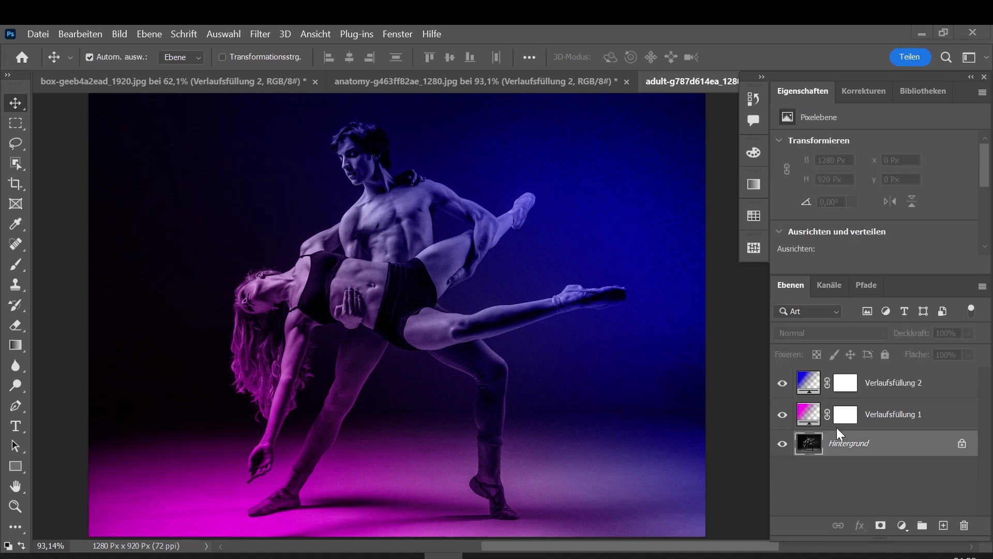
pyautogui.click(782, 383)
pyautogui.click(782, 415)
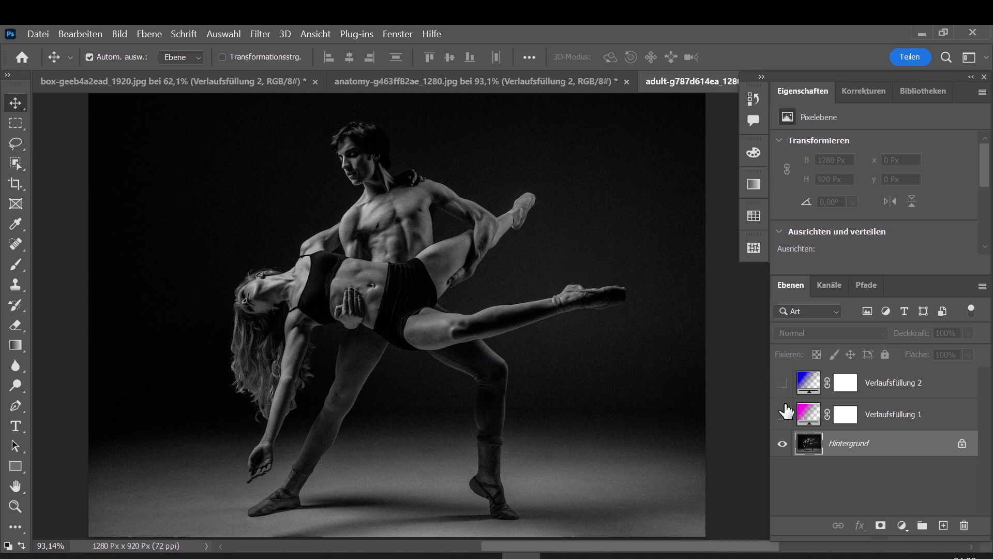
pyautogui.click(911, 500)
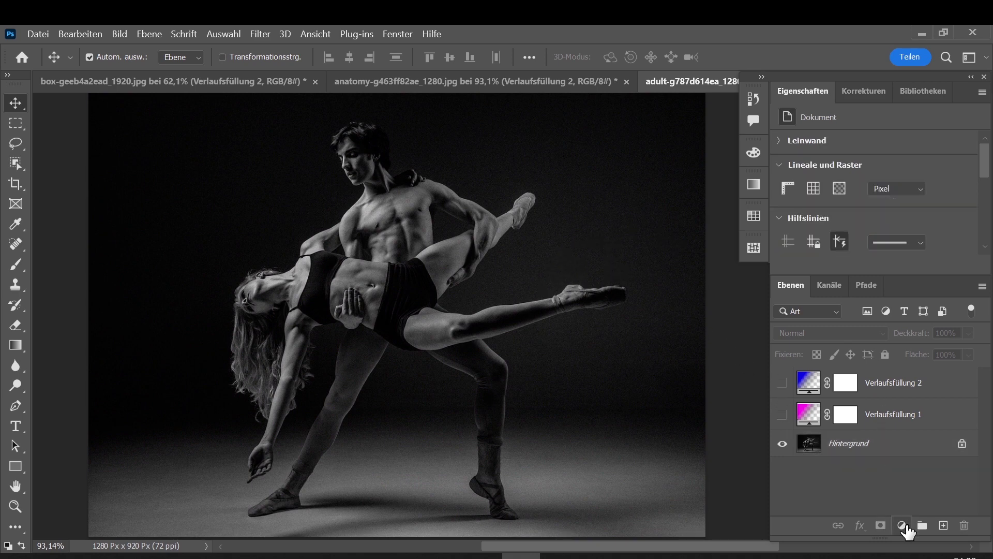
# Add a Gradationskurven layer with the black point dragged right to deepen shadows.
pyautogui.click(902, 525)
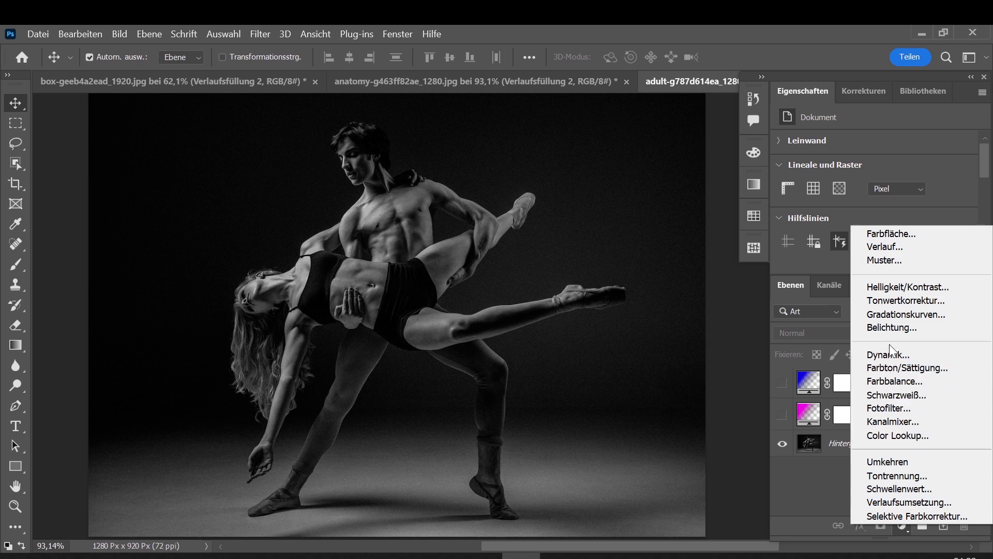
pyautogui.click(898, 317)
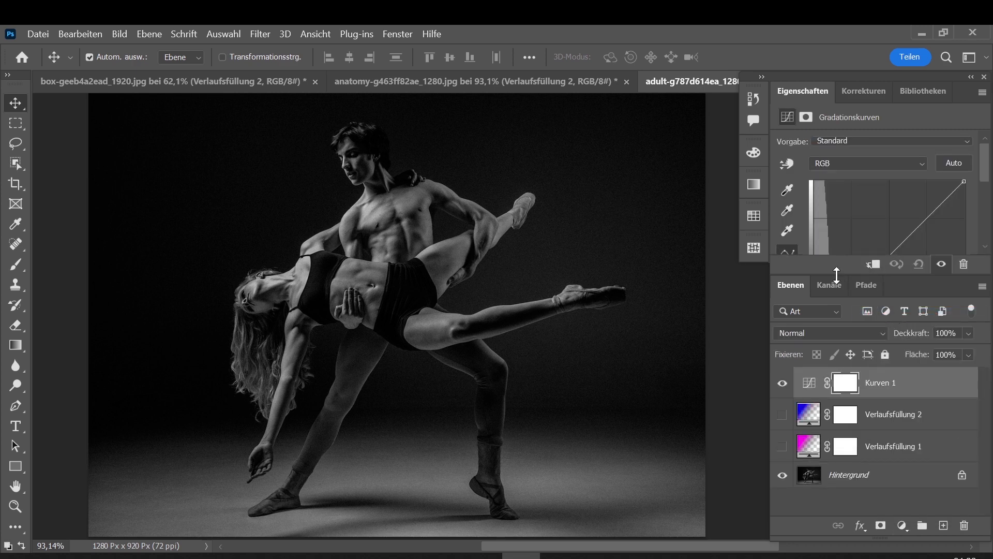
pyautogui.moveTo(833, 275); pyautogui.dragTo(849, 367)
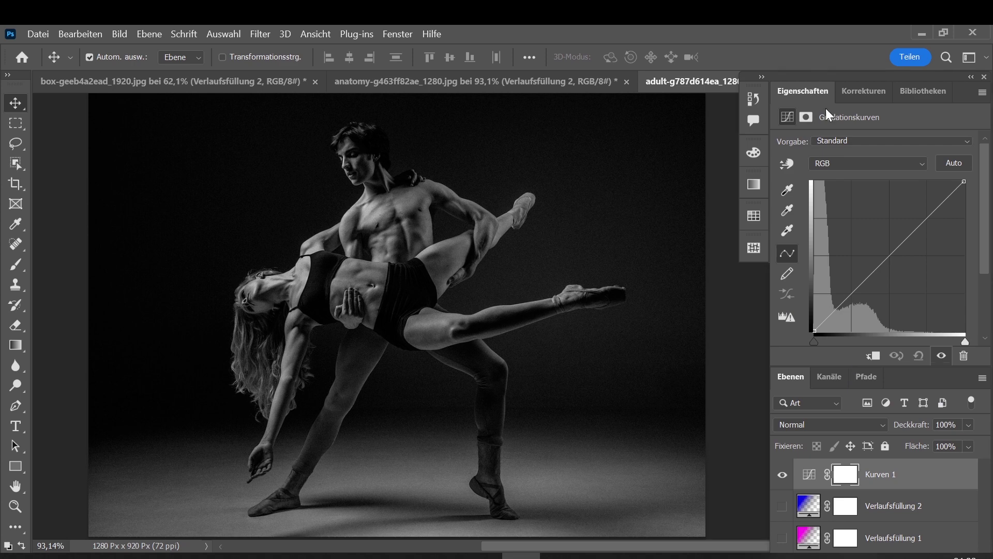
pyautogui.moveTo(815, 341); pyautogui.dragTo(826, 340)
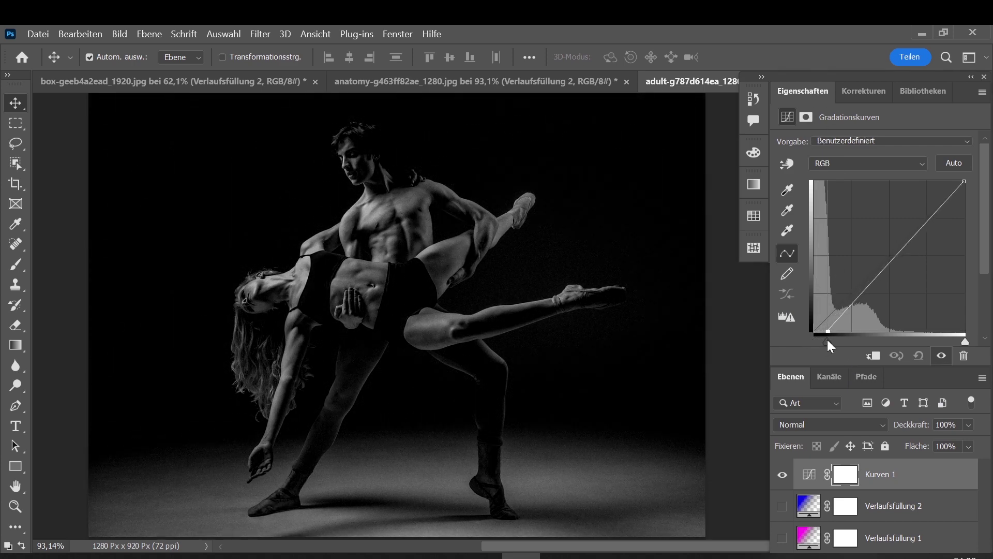
pyautogui.moveTo(826, 339); pyautogui.dragTo(830, 340)
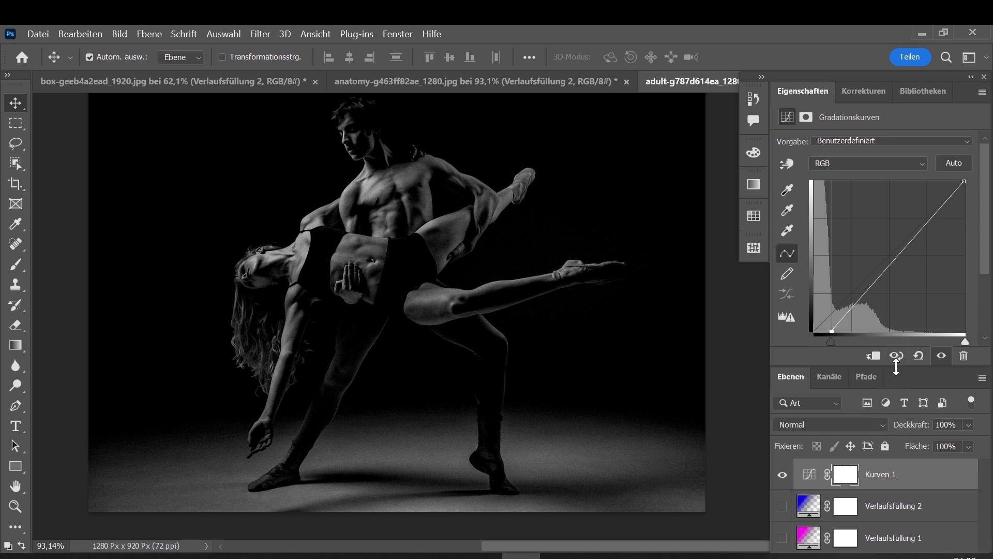
# Move Kurven 1 just above Hintergrund and show the magenta gradient again.
pyautogui.moveTo(899, 370); pyautogui.dragTo(904, 205)
pyautogui.moveTo(889, 382); pyautogui.dragTo(895, 456)
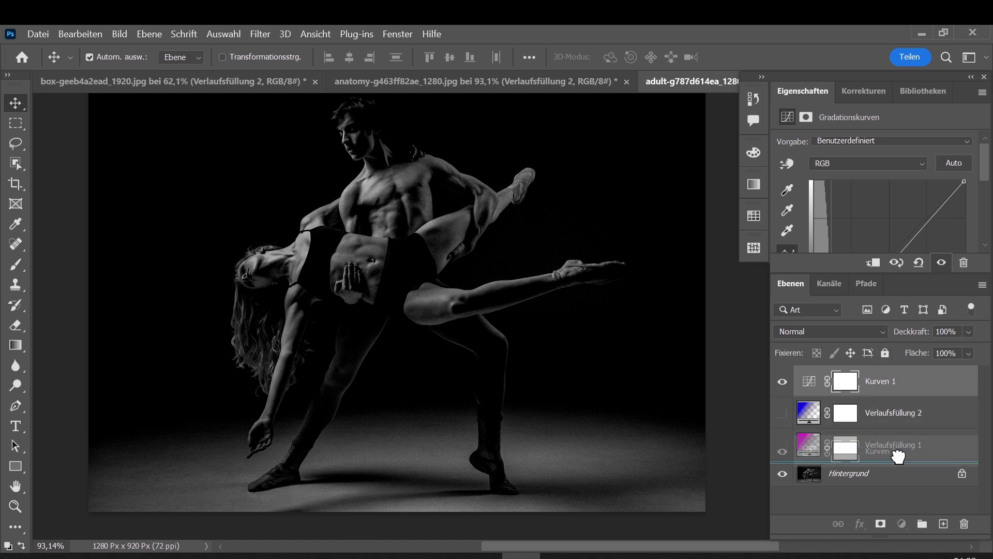
pyautogui.click(783, 413)
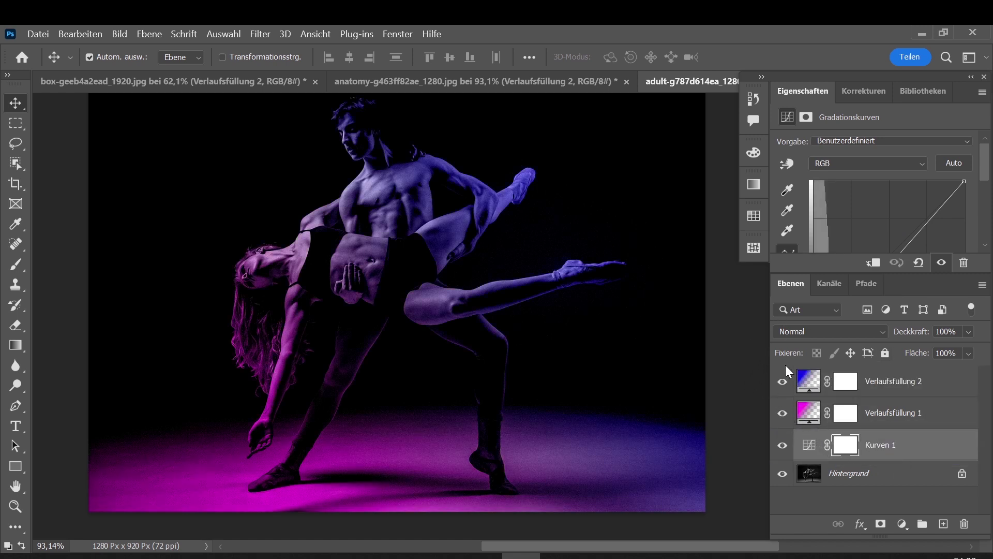
# Make Verlaufsfüllung 2 visible in the skull document to add its blue tint.
pyautogui.scroll(1, 713, 331)
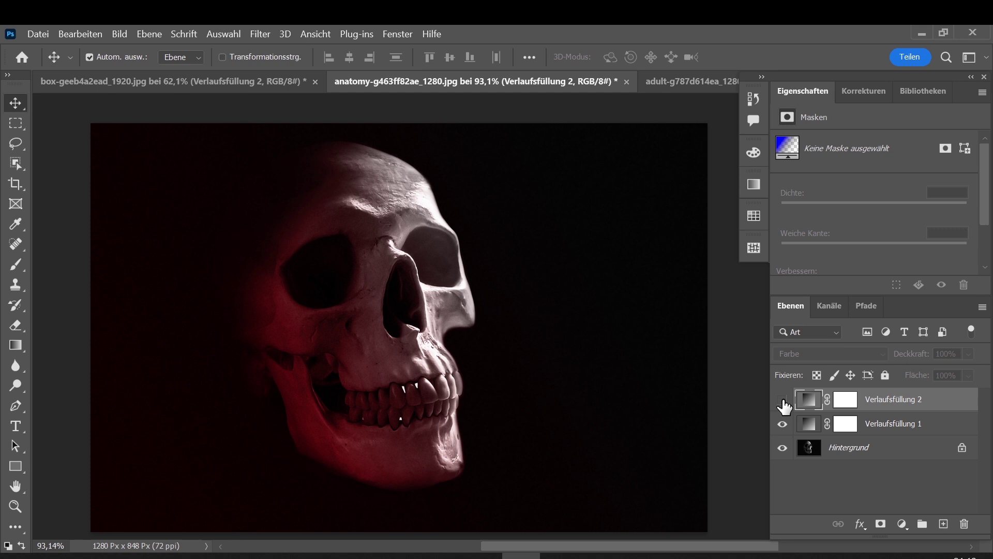
pyautogui.click(783, 403)
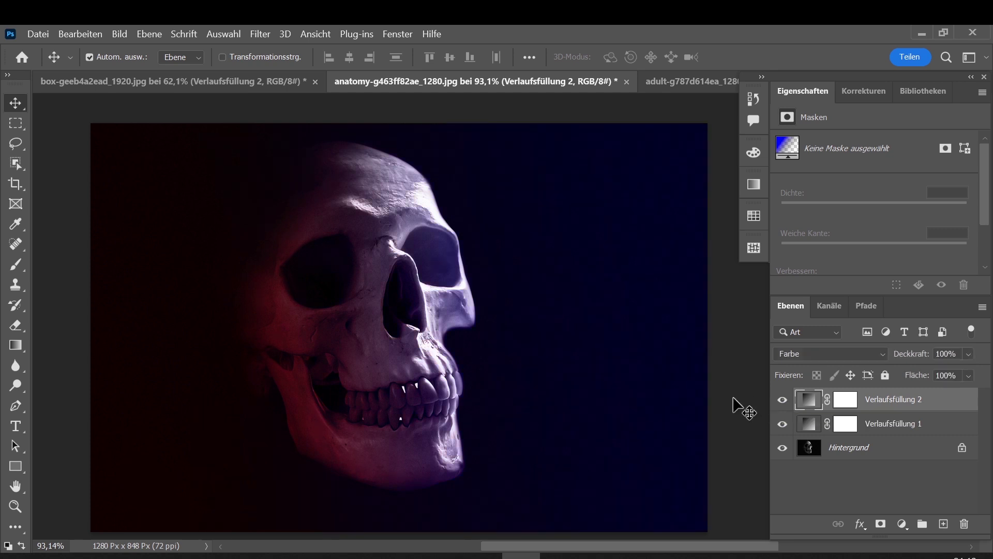